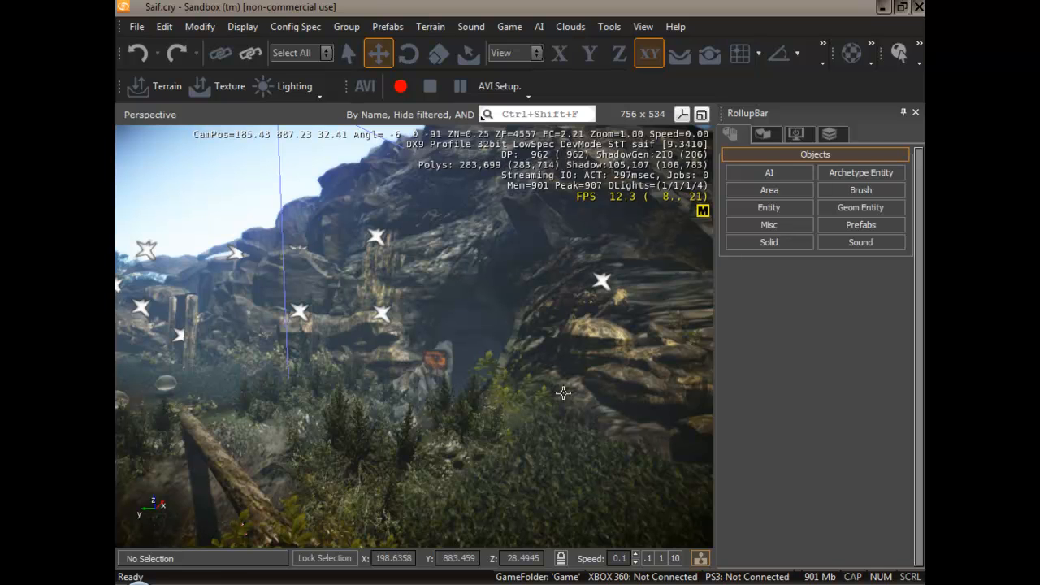
Open the Database View and show its particle effect libraries
left_click(824, 65)
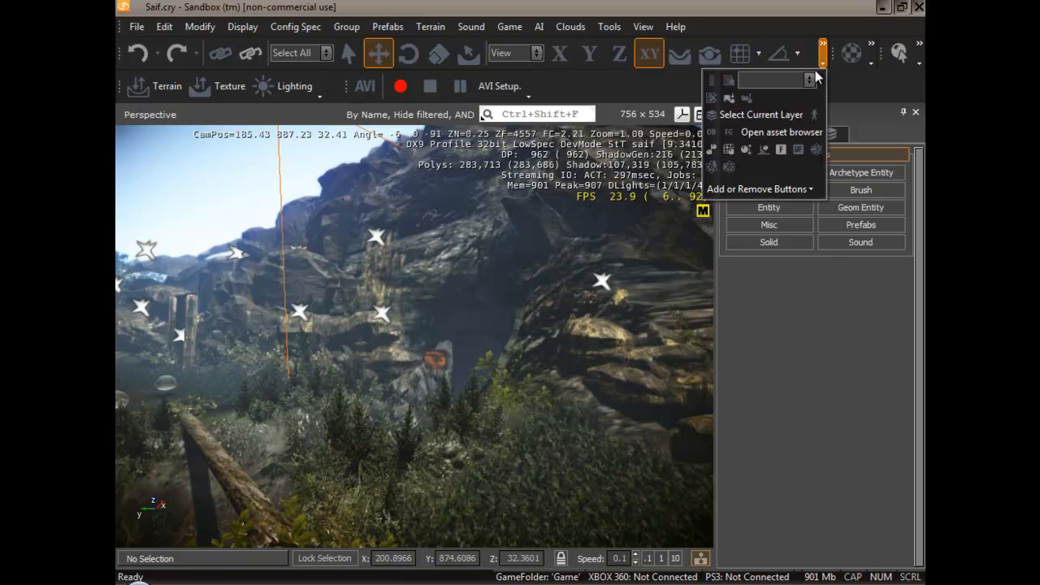
left_click(714, 131)
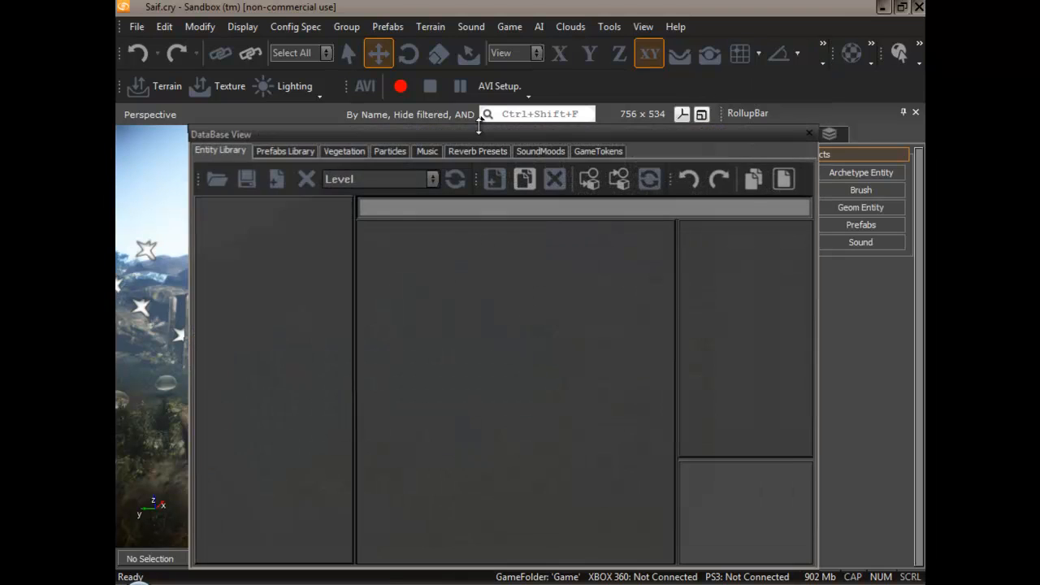
left_click_drag(455, 137, 453, 124)
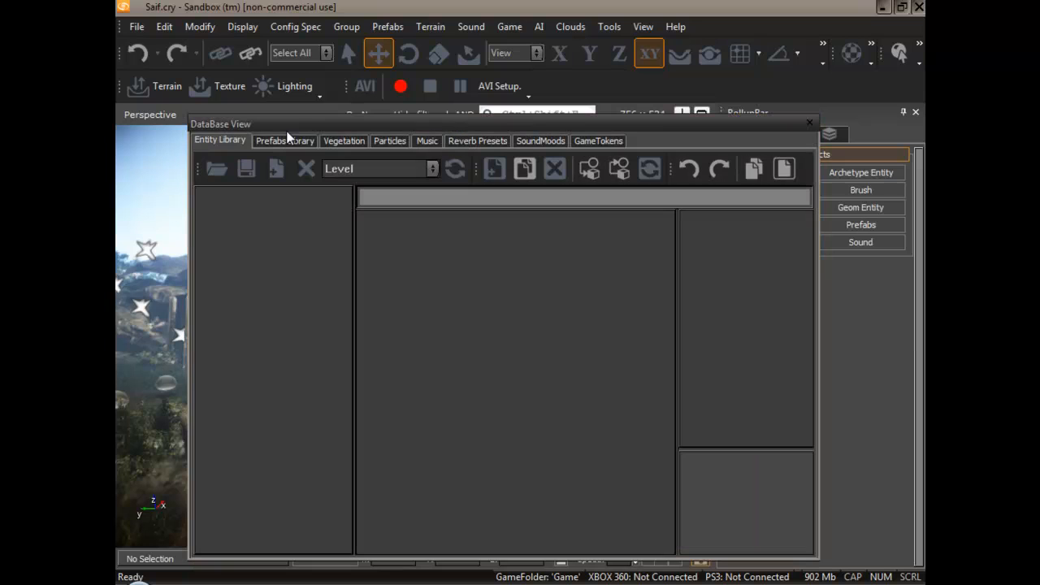
left_click(390, 142)
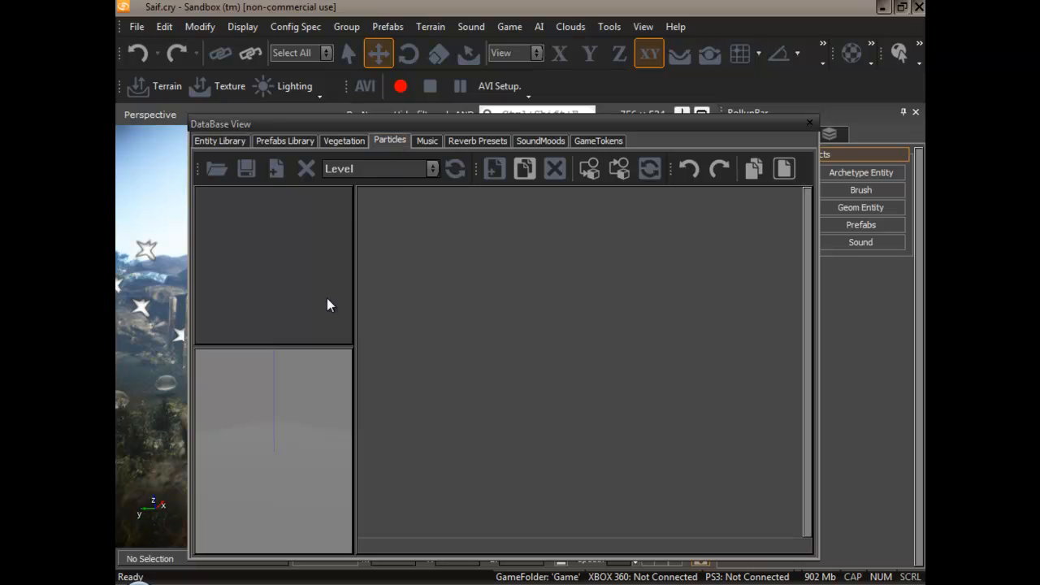
Try to load the waterfall.xml particle library into the database
left_click(210, 174)
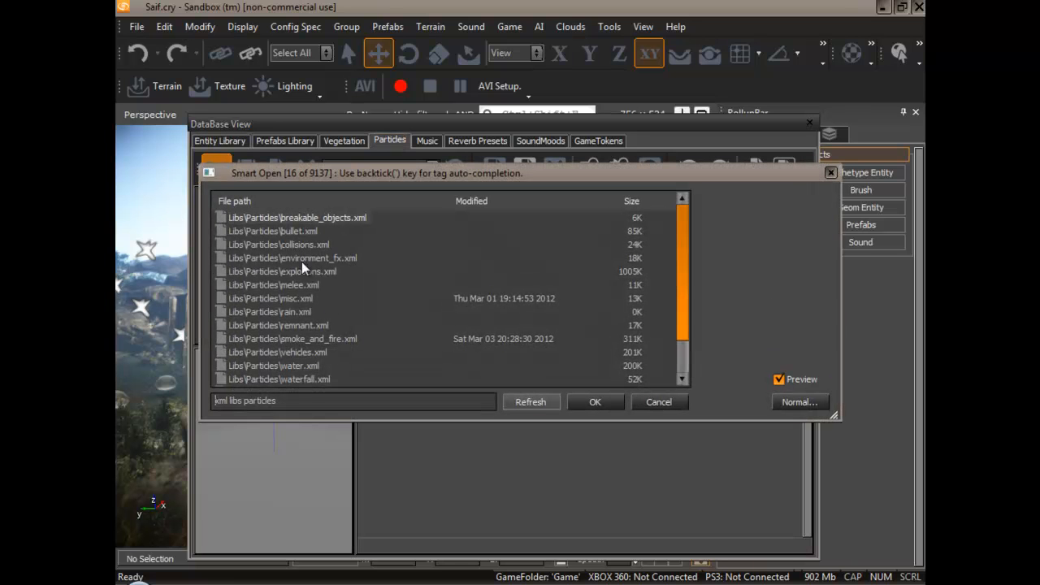
left_click(297, 378)
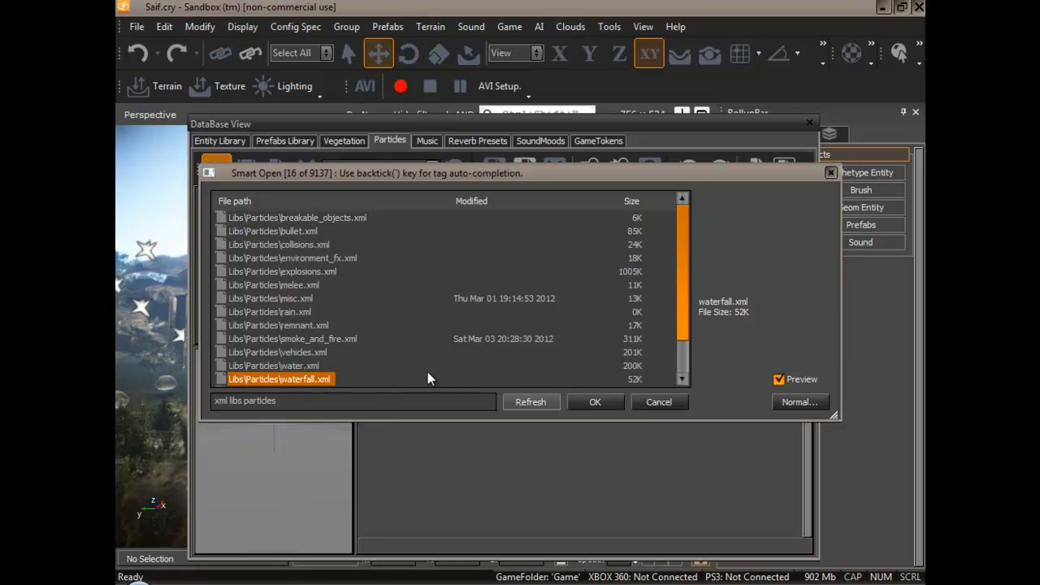
left_click(592, 402)
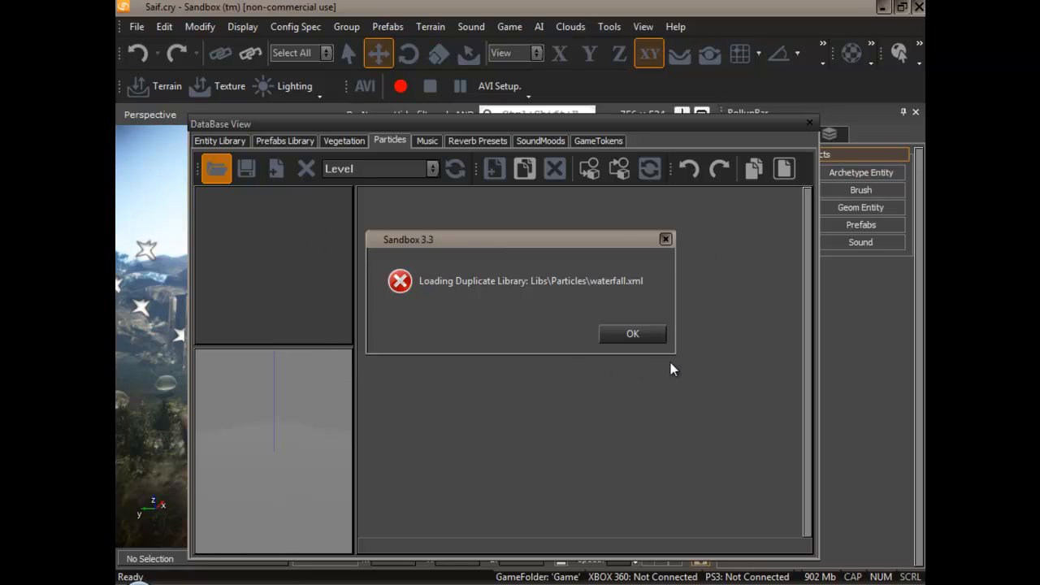
left_click(620, 333)
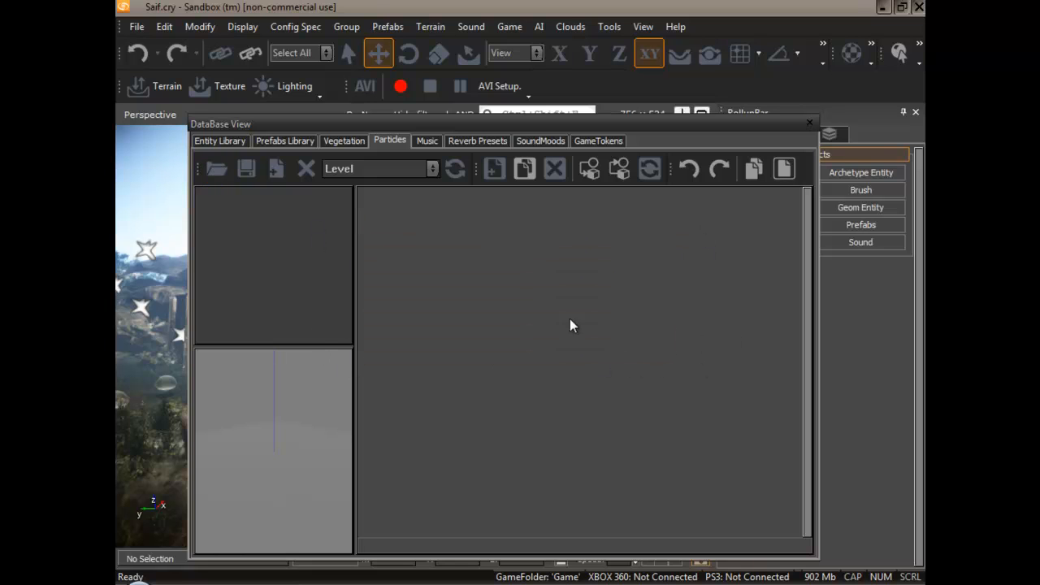
Switch the particle database to the Waterfall library and expand its CXP_Waterfall group
left_click(430, 171)
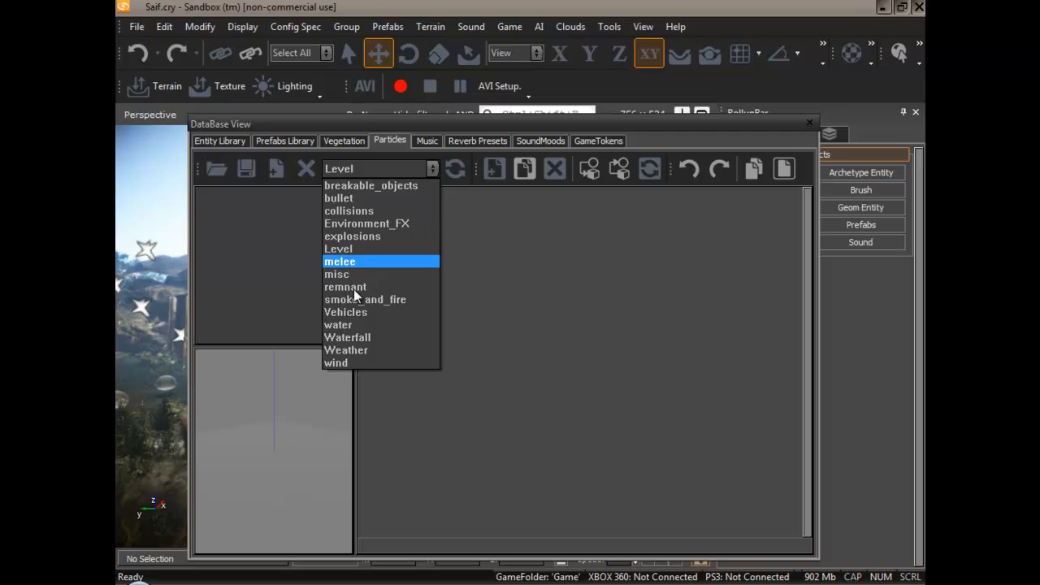
left_click(348, 338)
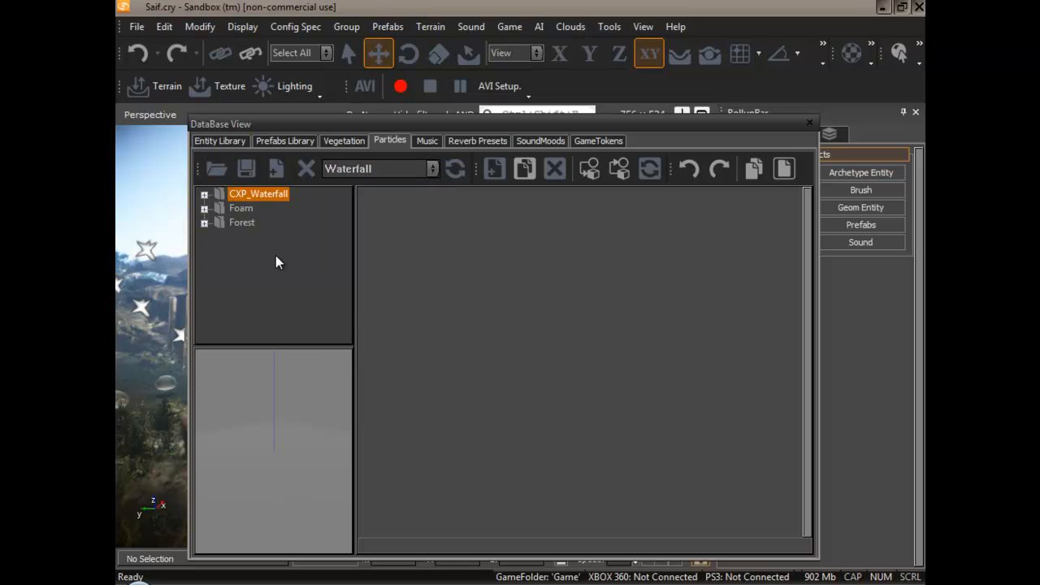
left_click(204, 196)
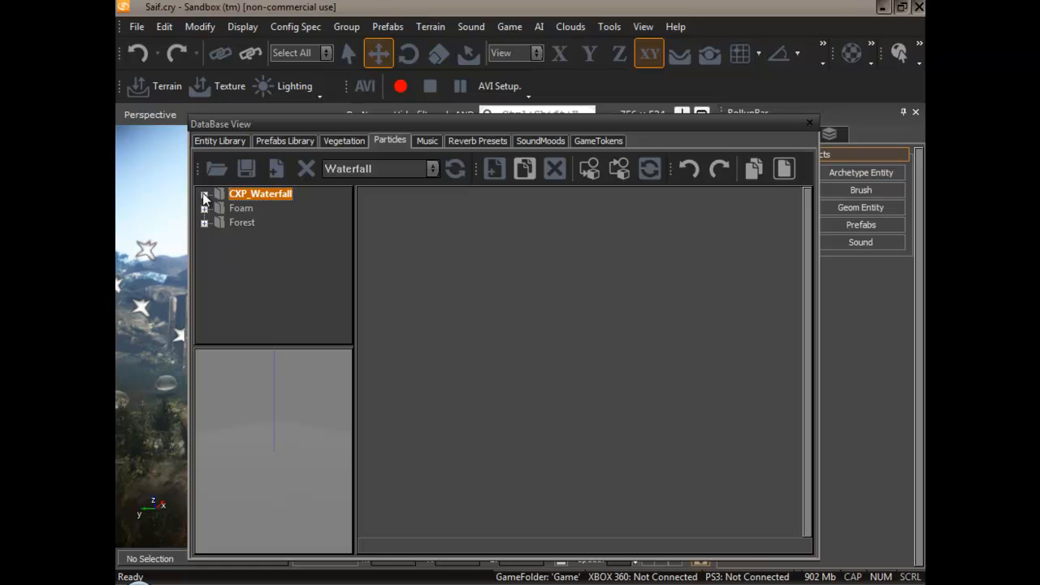
left_click(204, 196)
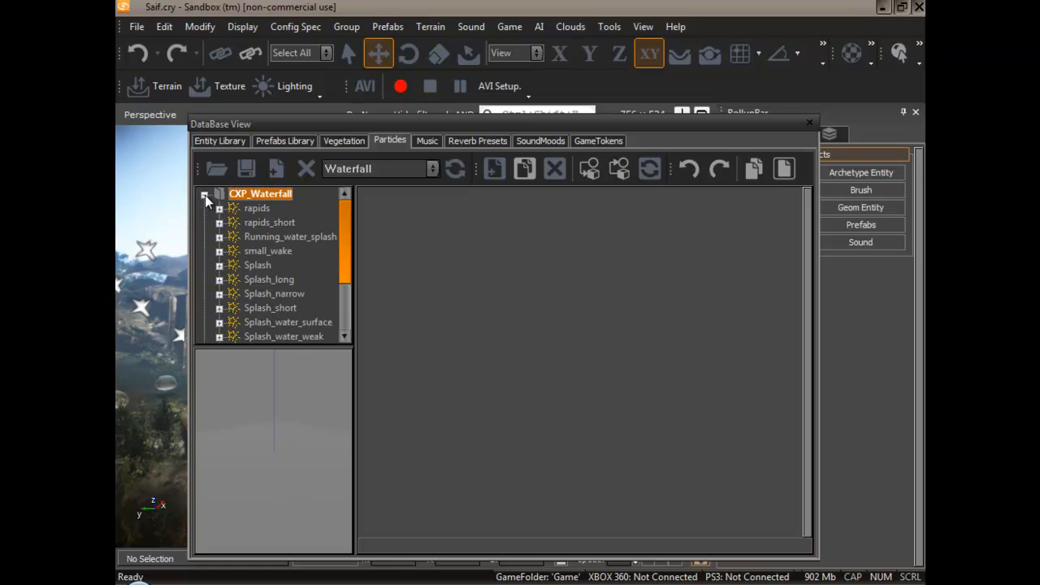
Preview the Splash_water_weak and Splash_water_surface effects, and select Splash_Wide for placement
left_click_drag(341, 221, 345, 258)
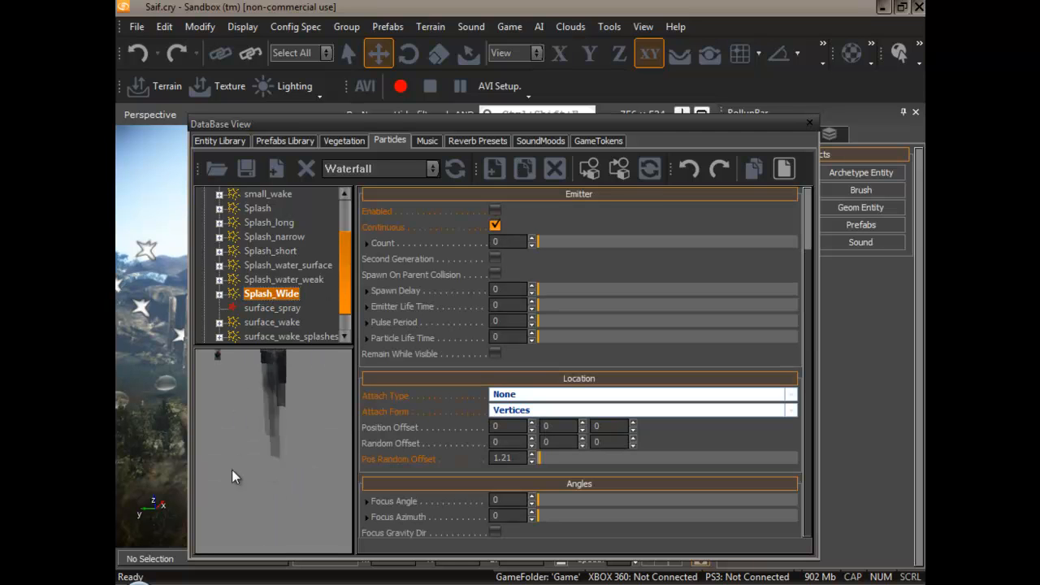
left_click(288, 280)
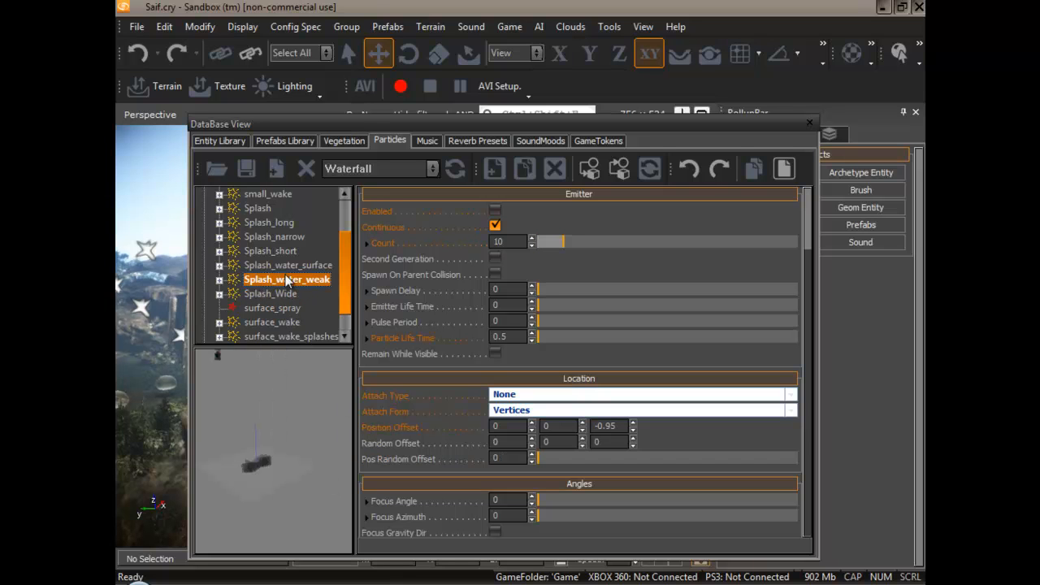
left_click(285, 267)
left_click(284, 294)
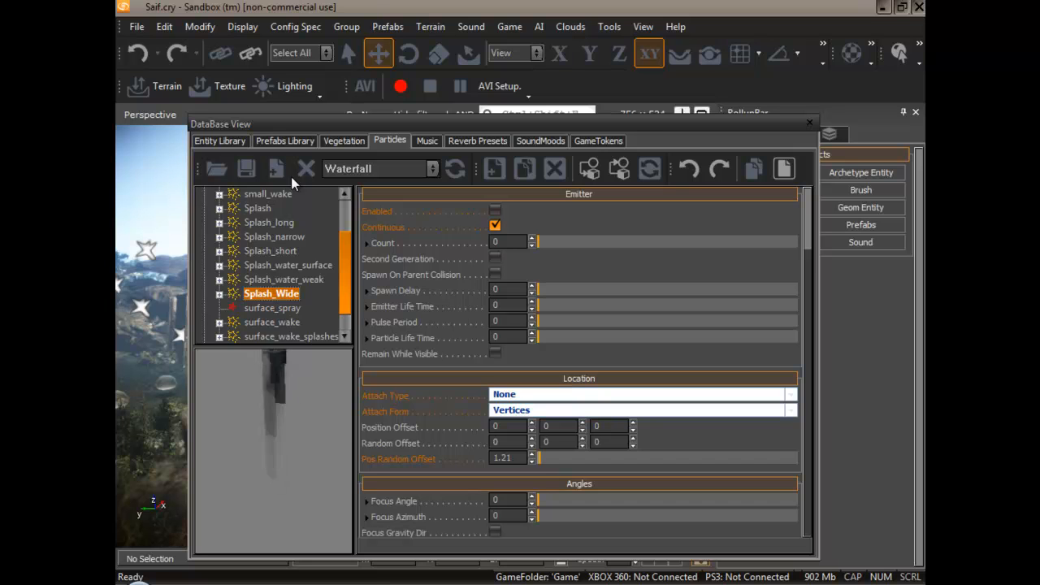
Place the Splash_Wide effect in front of the cliff by the orange sign, raise it to about Z 30.79, and close the database
left_click_drag(317, 134, 562, 166)
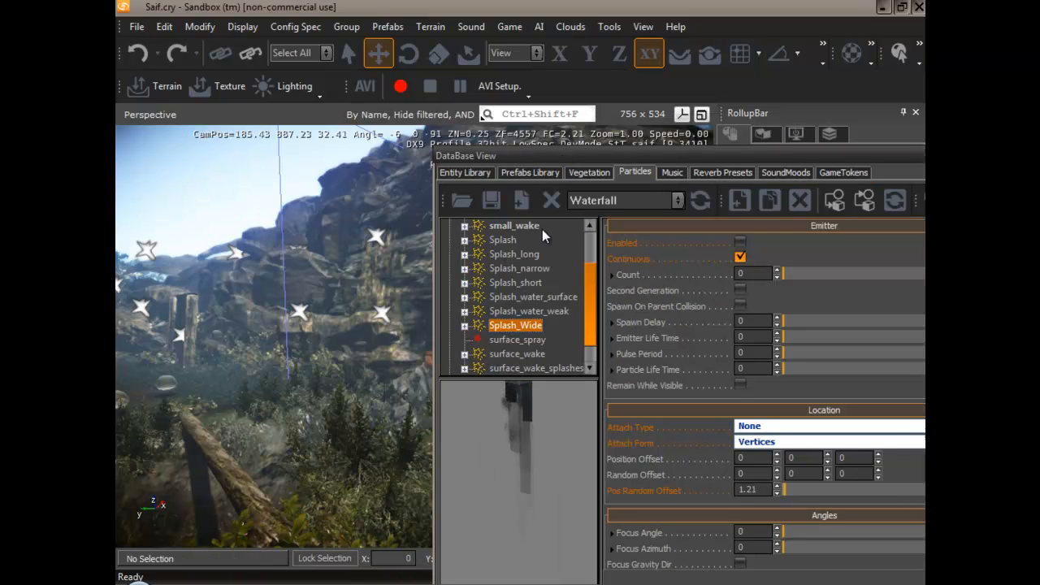
mouse_move(300, 401)
right_mouse_down()
mouse_move(309, 411)
mouse_move(309, 400)
right_mouse_up()
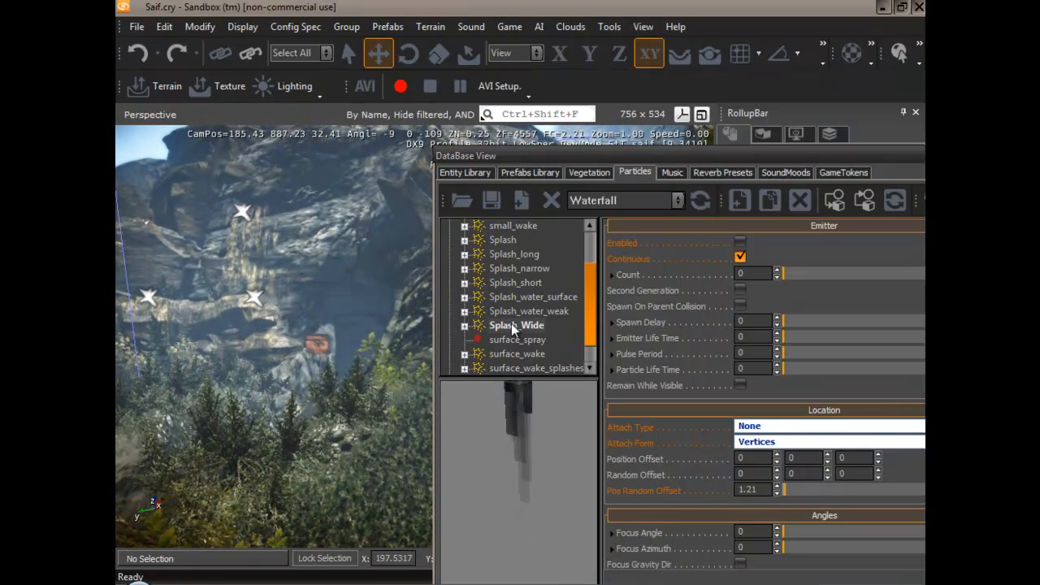
left_click(319, 342)
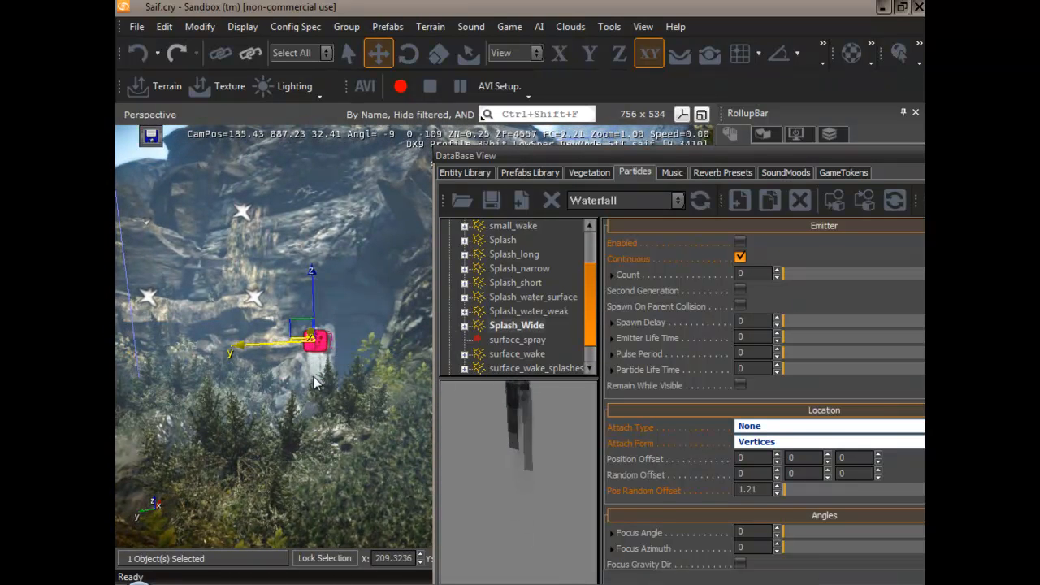
left_click_drag(311, 277, 310, 237)
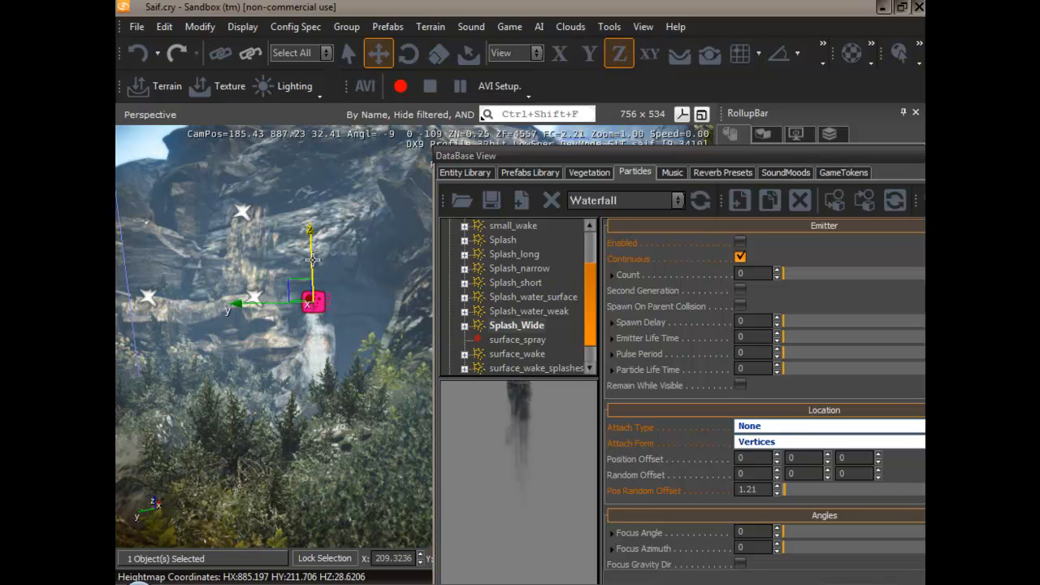
left_click_drag(541, 158, 252, 124)
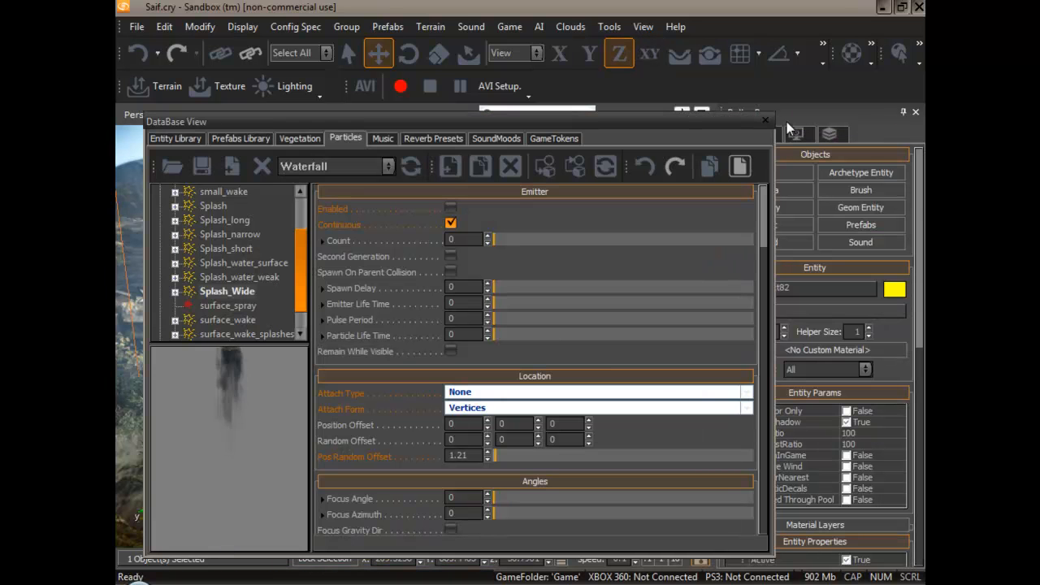
left_click(764, 121)
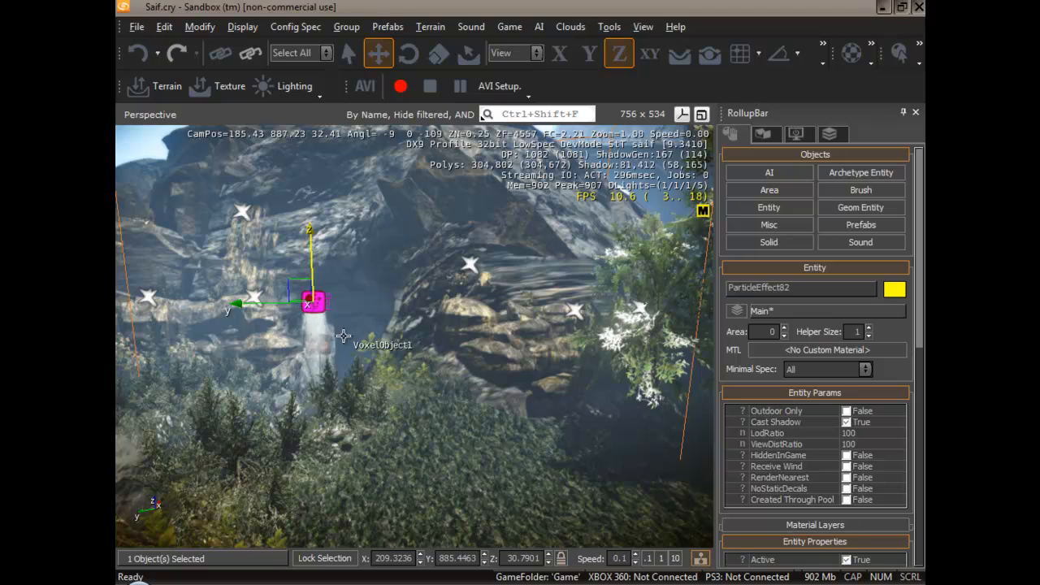
Raise the waterfall emitter further up the cliff face to a height of about Z 32.64
right_click_drag(385, 403, 383, 406)
key("w")
key("a")
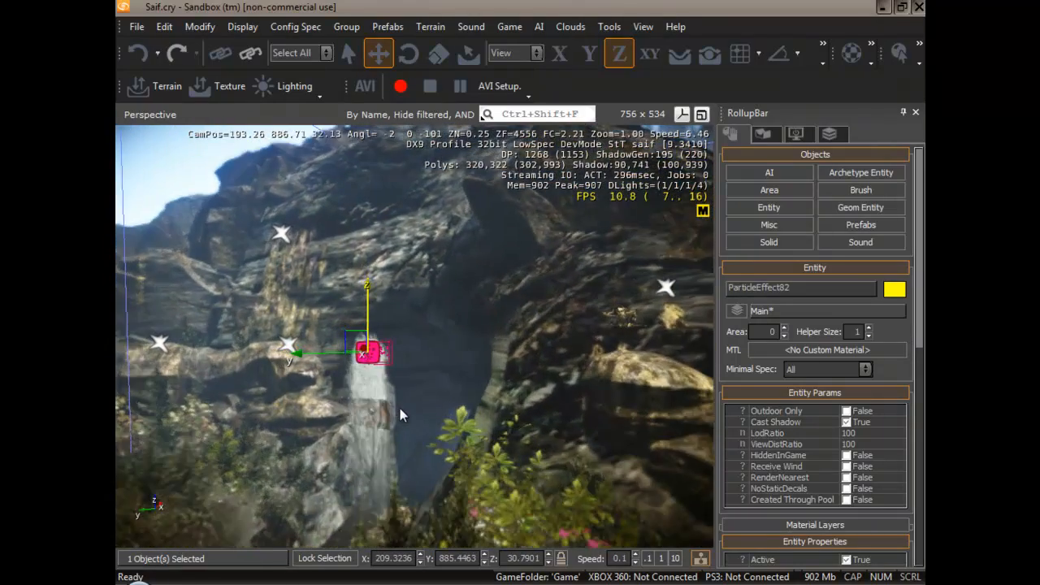
left_click_drag(405, 355, 388, 271)
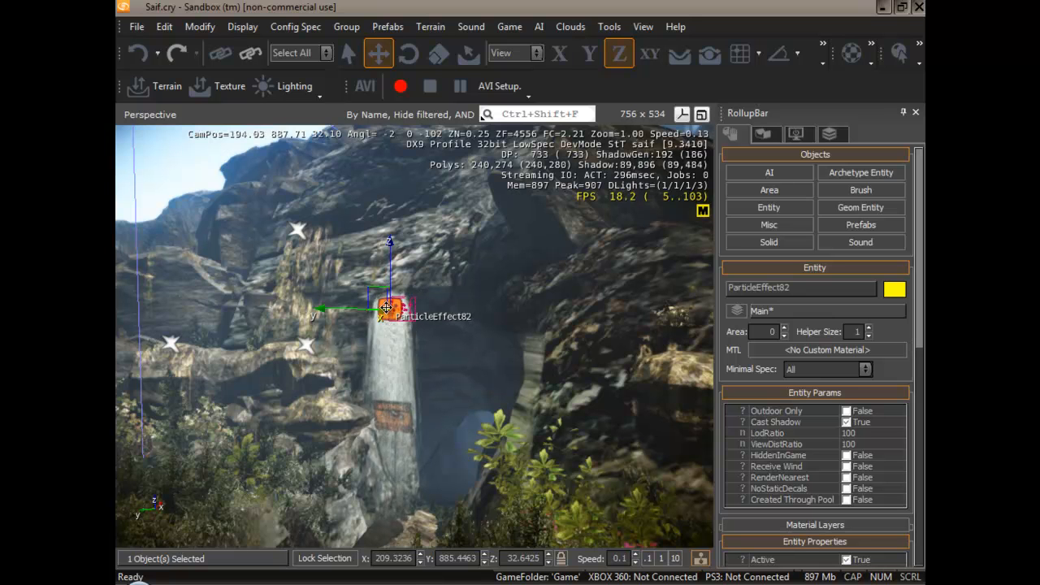
Examine the waterfall emitter's entity properties, including its assigned particle effect and the EnableSound option
left_click_drag(919, 333, 917, 437)
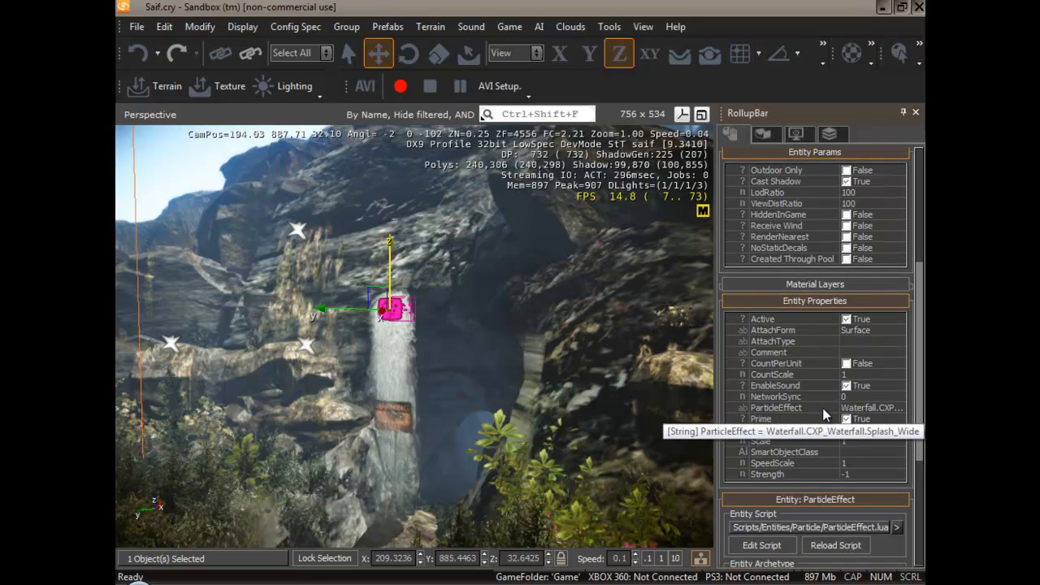
left_click(866, 406)
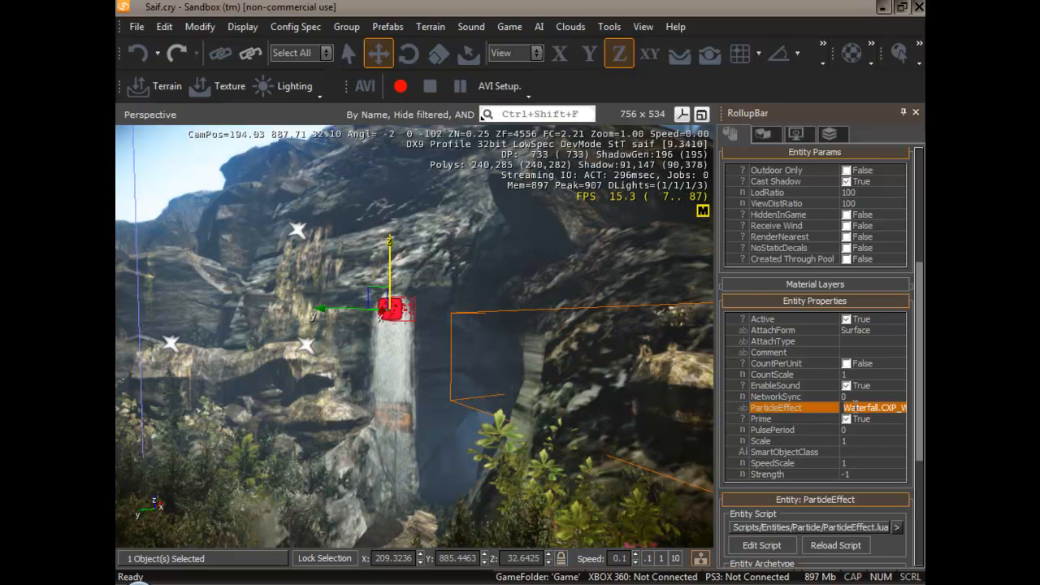
left_click_drag(844, 406, 900, 406)
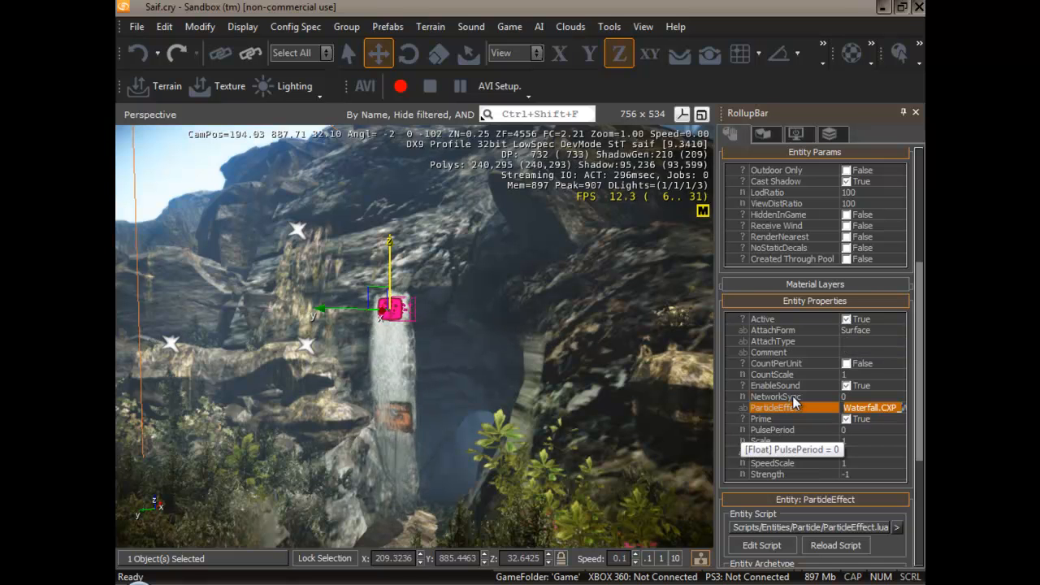
left_click(846, 386)
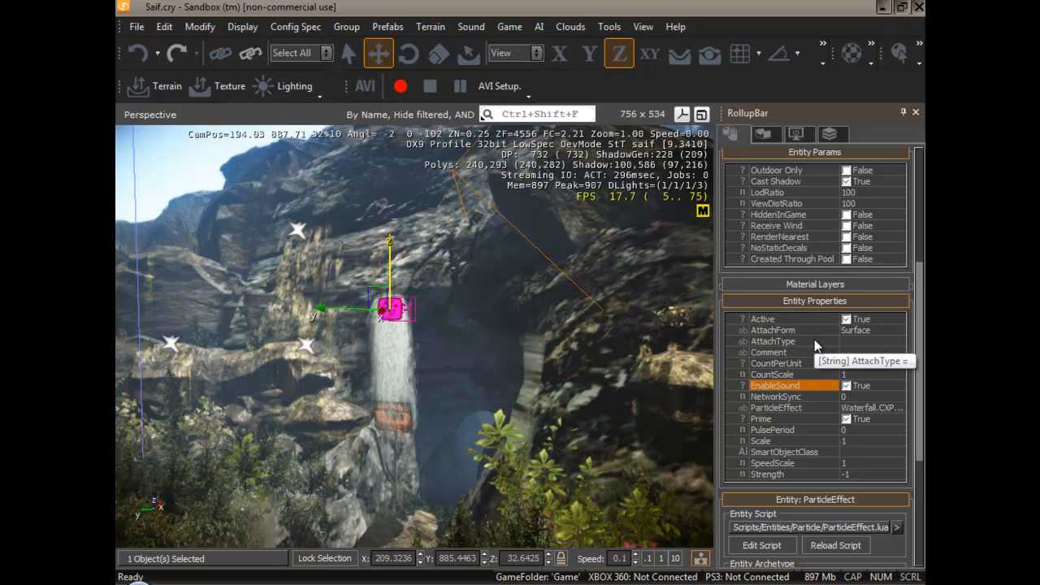
Move the waterfall emitter down and across to the cave opening, at about X 209.25, Y 883.72, Z 29.62
left_click(388, 308)
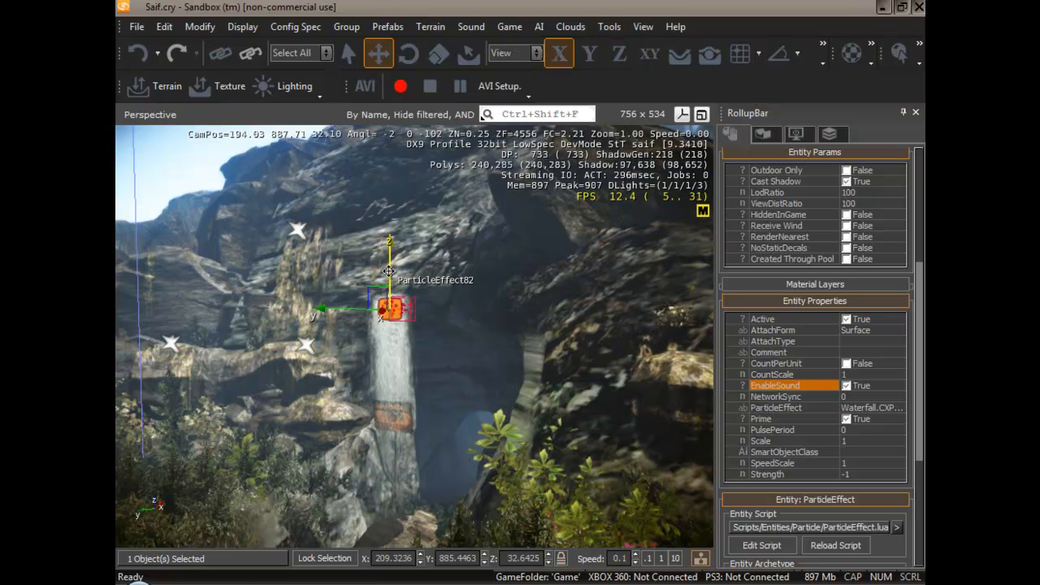
right_click_drag(444, 311, 466, 234)
key("s")
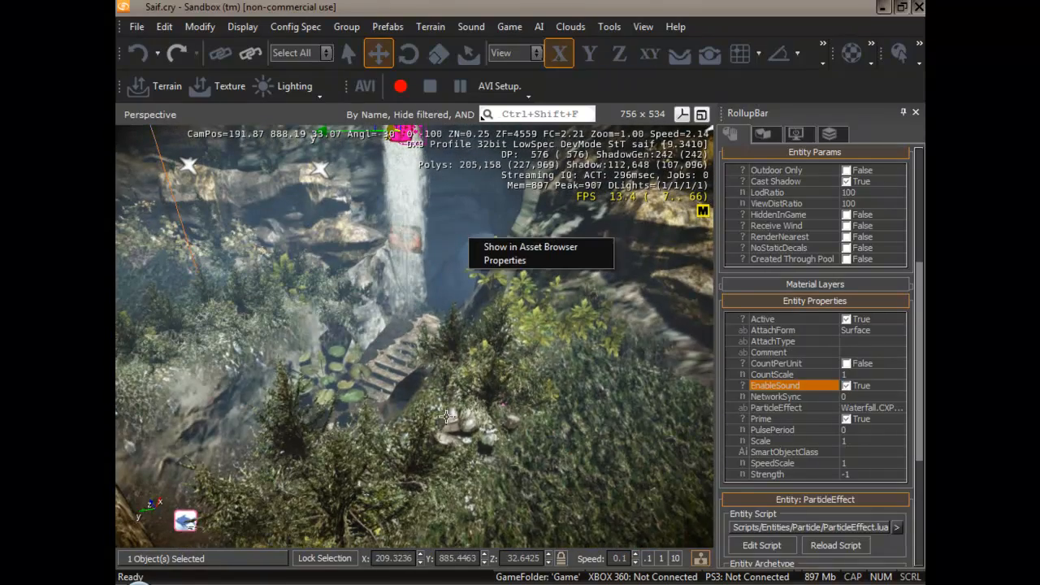
right_click_drag(445, 417, 443, 399)
left_click(446, 389)
left_click_drag(402, 194, 422, 298)
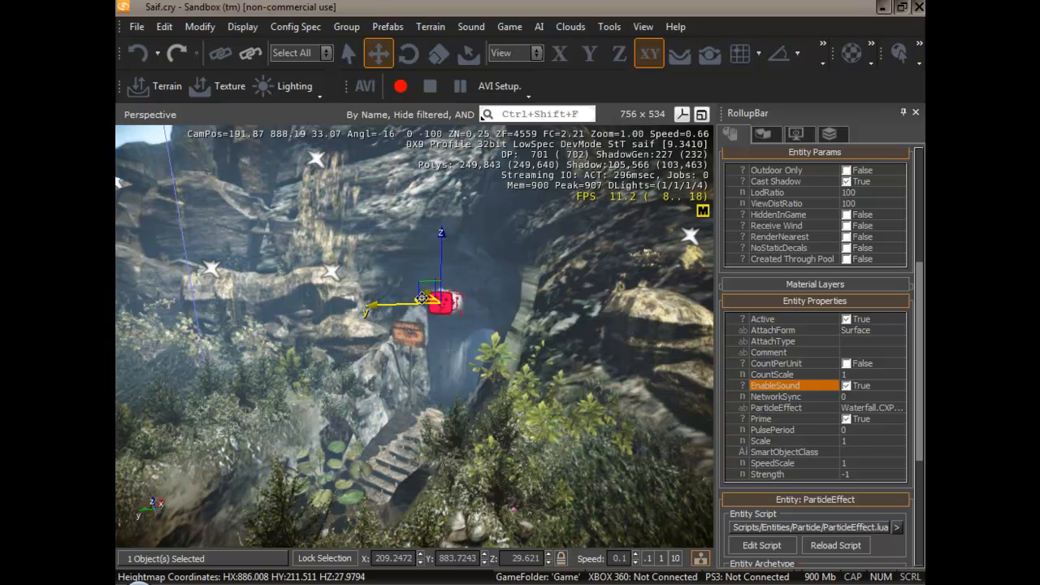
Rotate the waterfall emitter to angles of about X 90, Y -21 and Z -17
left_click(408, 53)
left_click_drag(443, 247, 457, 257)
left_click_drag(472, 304, 476, 294)
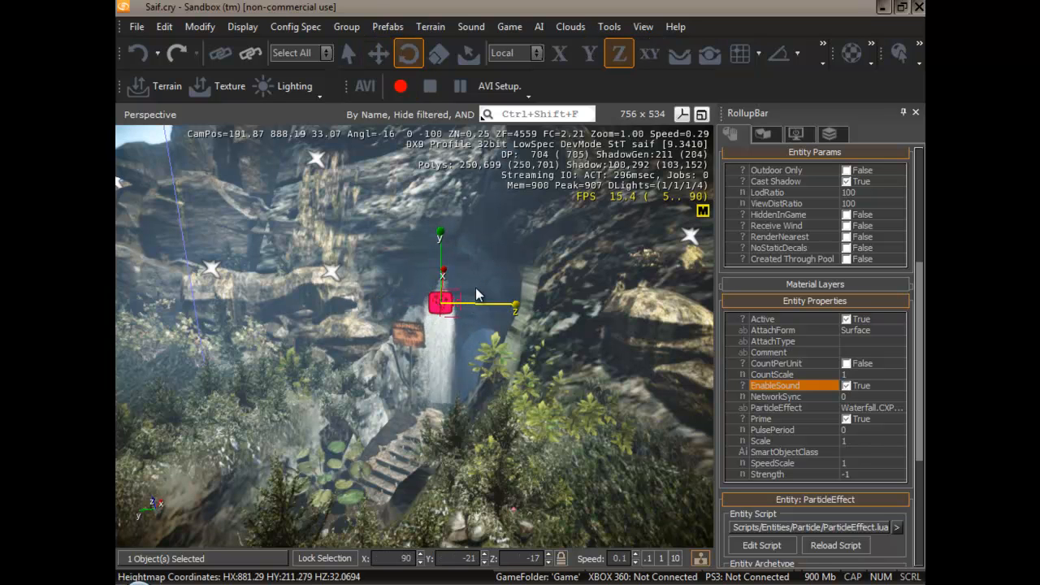
Scale the waterfall emitter up uniformly to about 1.58 and return to the Move tool
left_click(439, 53)
left_click_drag(440, 246, 433, 198)
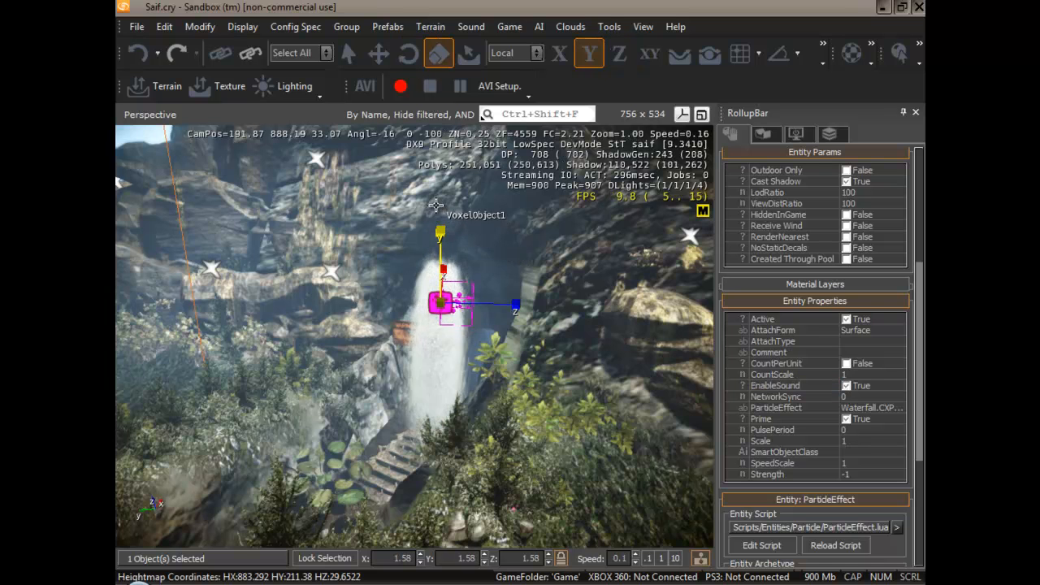
left_click(380, 60)
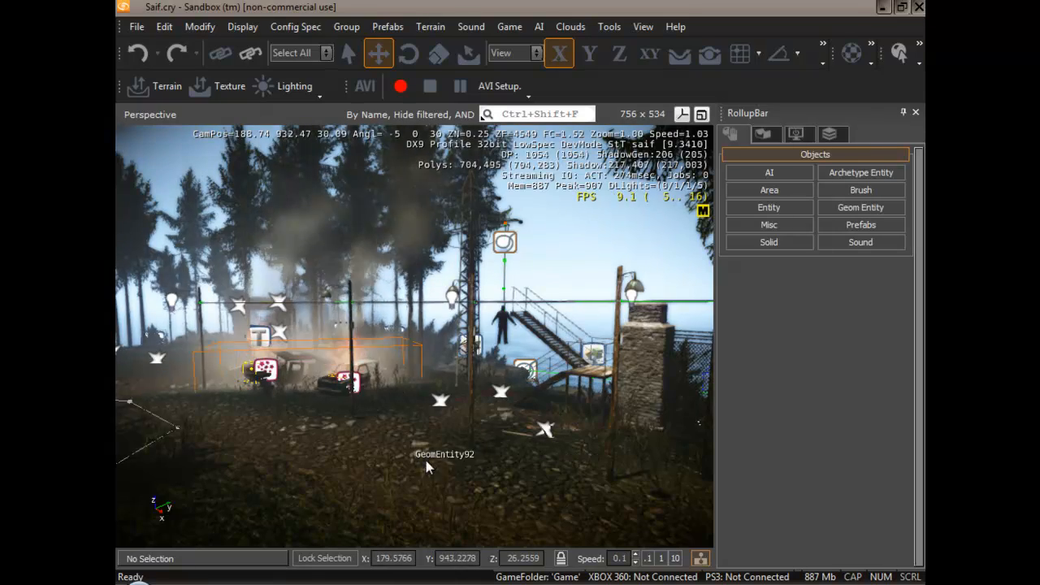
Fly through the level to examine the particle emitters at the smoking wrecks, the grey building, the waterside houses and the forest road
key("w")
mouse_move(420, 473)
right_mouse_down()
mouse_move(438, 463)
mouse_move(361, 484)
mouse_move(420, 475)
right_mouse_up()
key("w")
key("w")
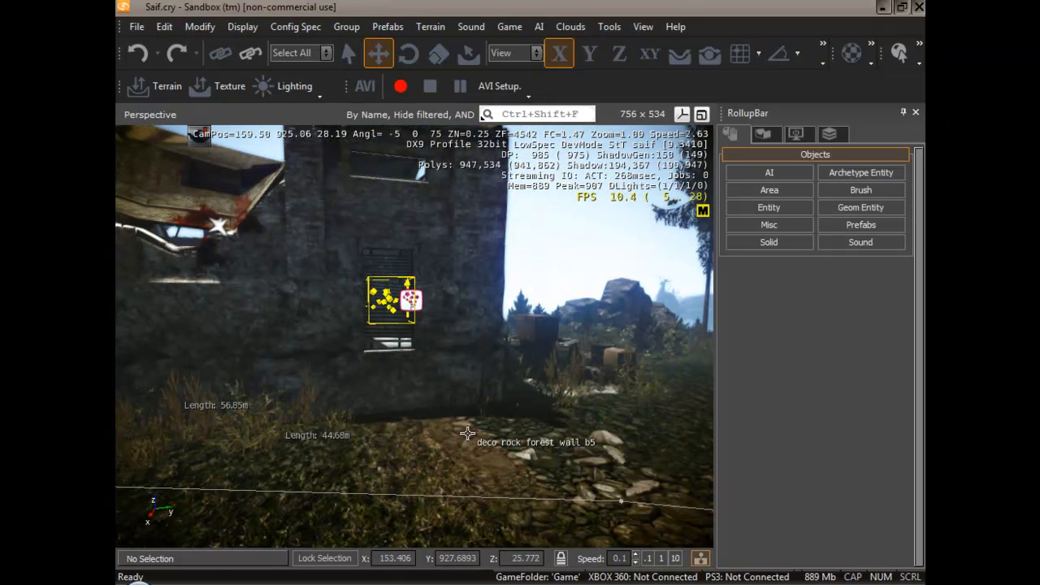
key("s")
mouse_move(464, 453)
right_mouse_down()
mouse_move(442, 443)
mouse_move(473, 459)
mouse_move(453, 463)
right_mouse_up()
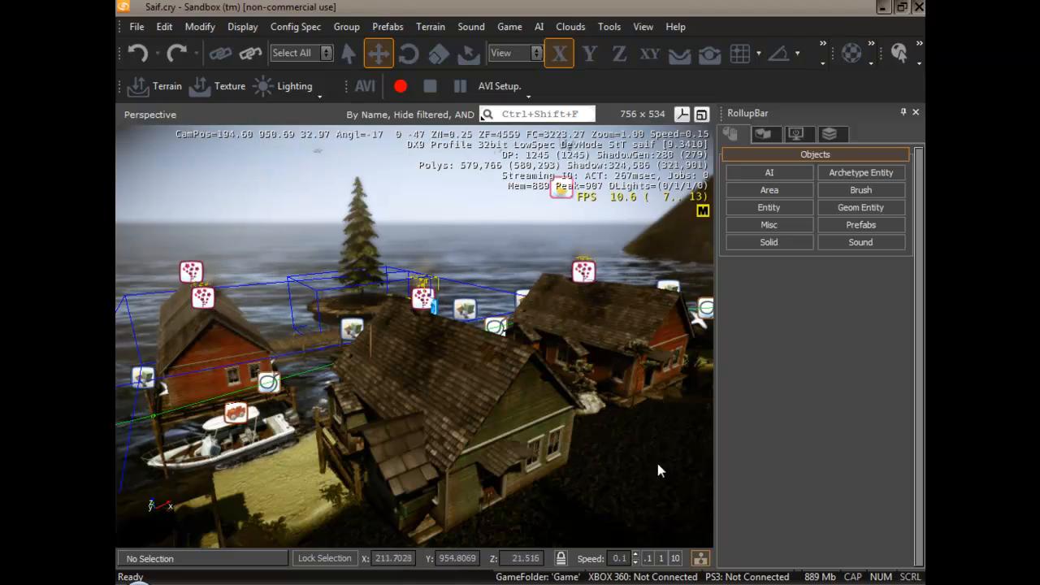
mouse_move(598, 492)
right_mouse_down()
mouse_move(598, 479)
mouse_move(616, 494)
mouse_move(582, 492)
mouse_move(724, 505)
mouse_move(605, 496)
right_mouse_up()
key("w")
key("w")
key("d")
key("a")
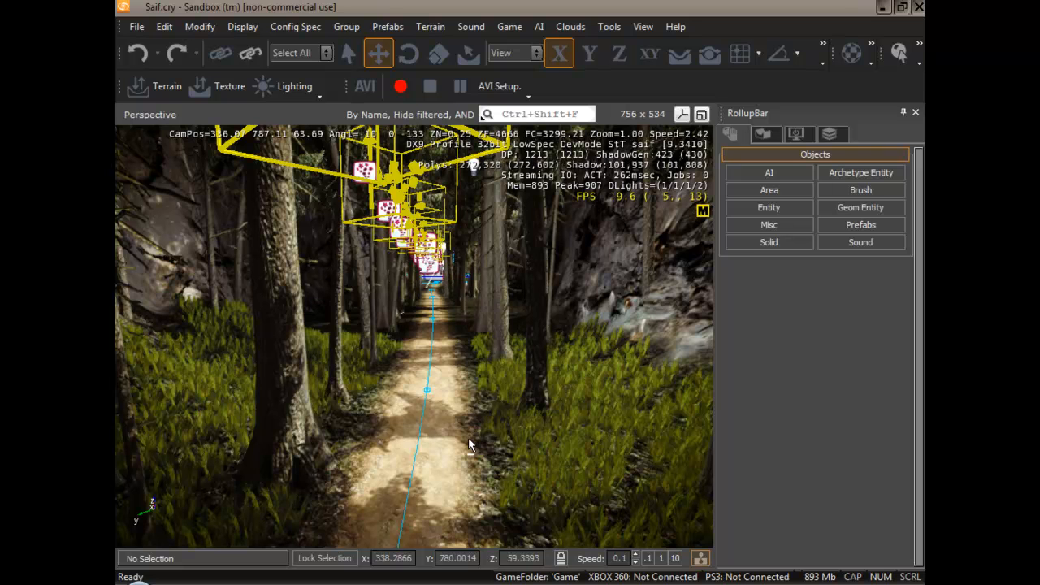
mouse_move(544, 485)
right_mouse_down()
mouse_move(543, 472)
mouse_move(543, 501)
mouse_move(544, 488)
right_mouse_up()
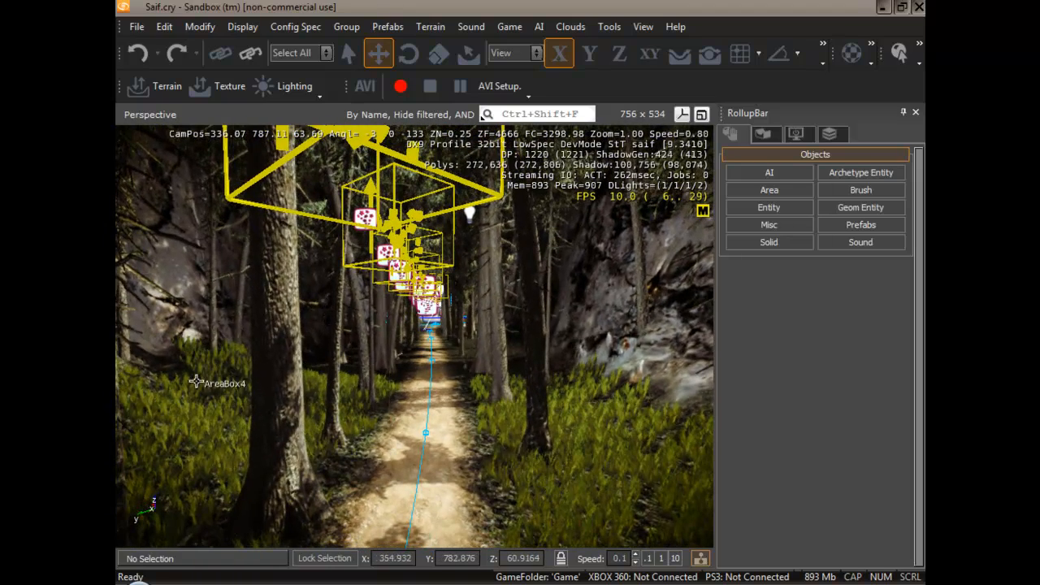
key("w")
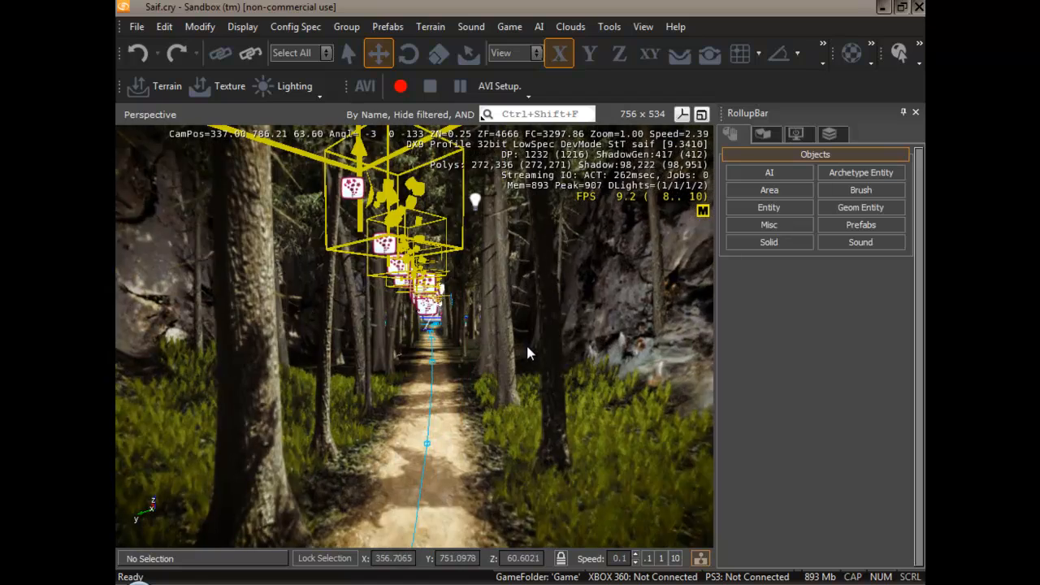